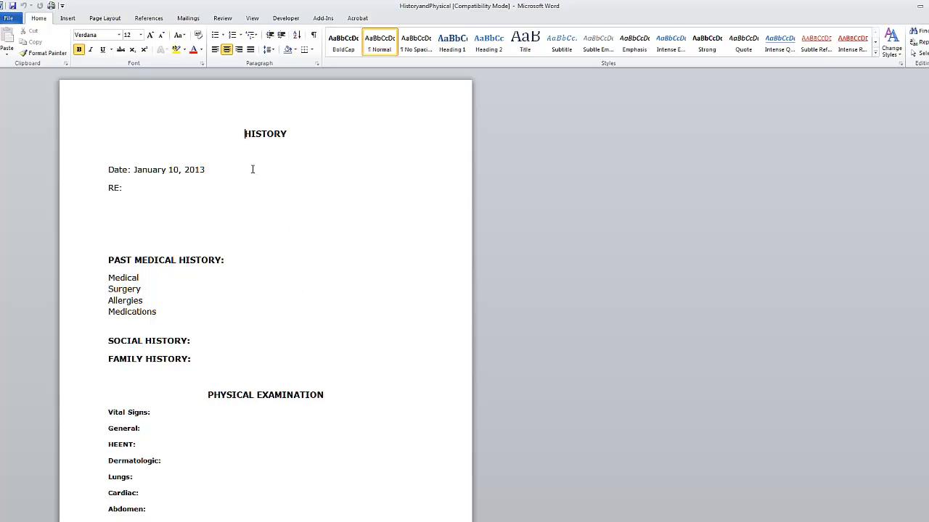
Step: Examine the template's HISTORY heading, date field, RE line and the section headings down to the physical examination
left_click_drag(234, 133, 297, 135)
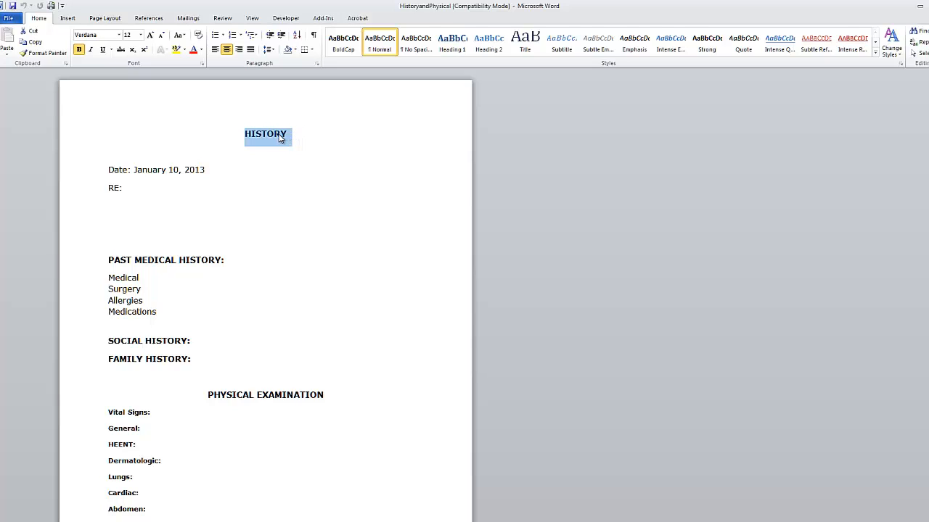
left_click(278, 187)
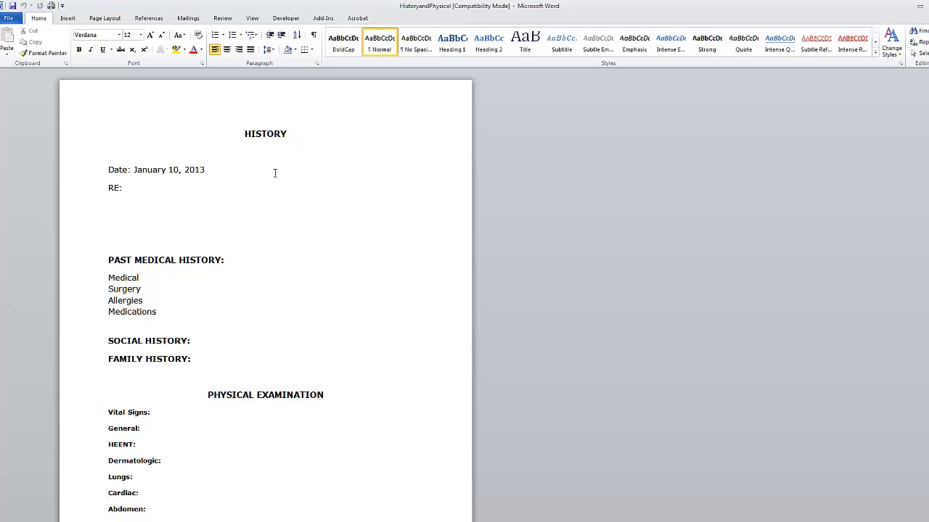
left_click_drag(206, 170, 153, 166)
left_click(67, 18)
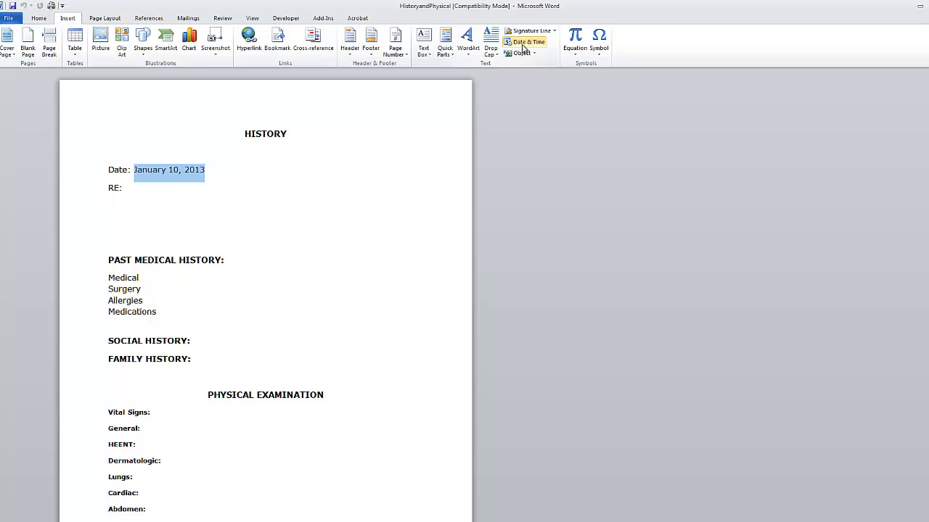
left_click(270, 172)
scroll(270, 174, "down", 2)
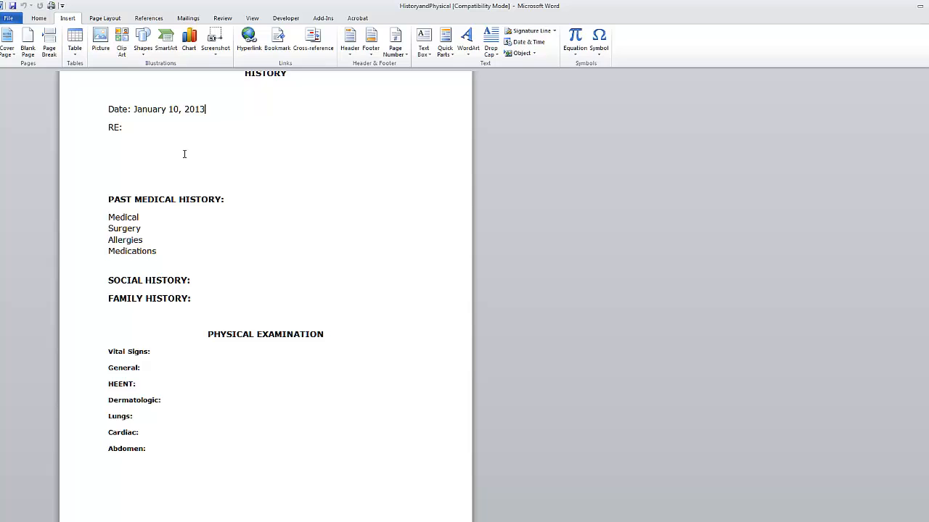
left_click(225, 179)
scroll(237, 244, "up", 2)
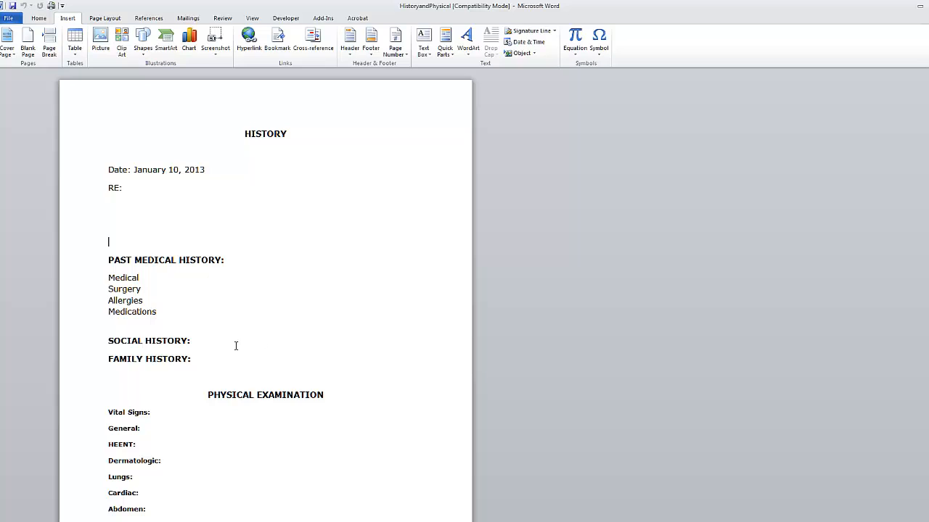
Step: Save the document as a Word Template named HistoryandPhysical2 in the Templates folder
left_click(4, 19)
left_click(23, 50)
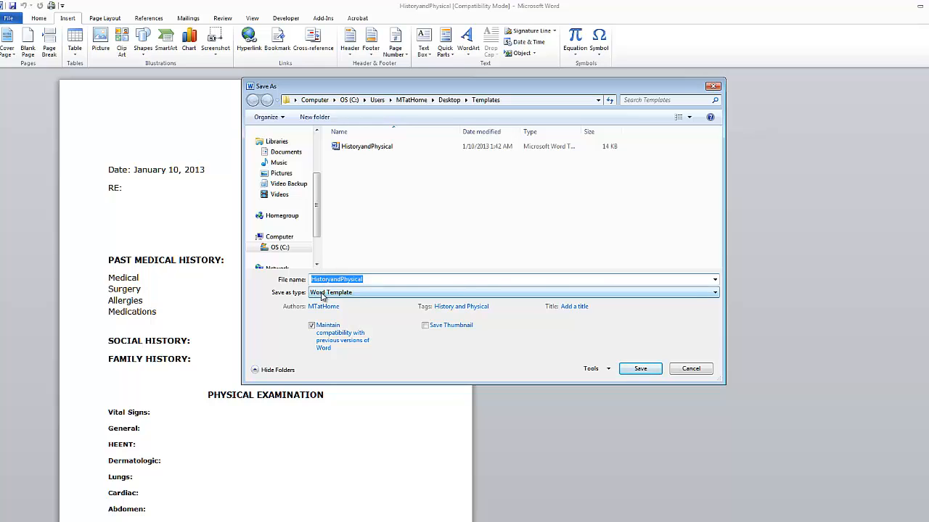
left_click(365, 298)
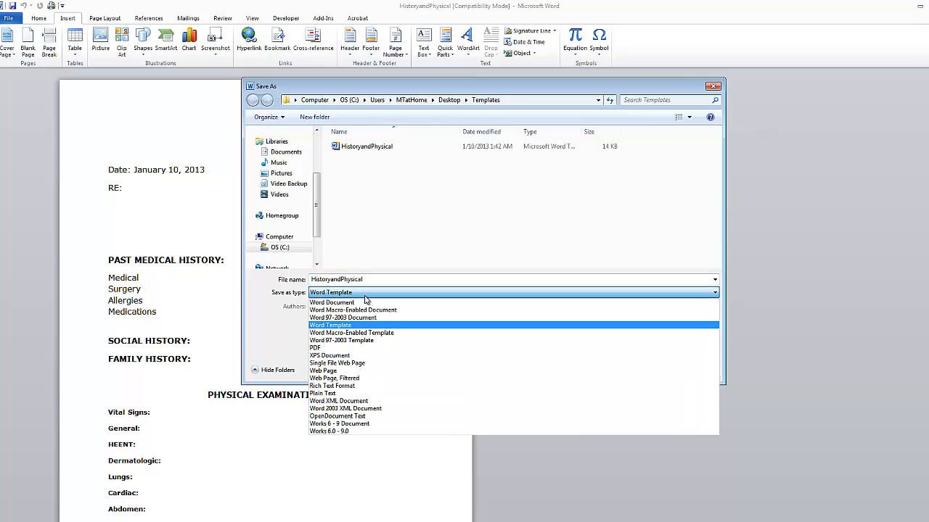
left_click(370, 325)
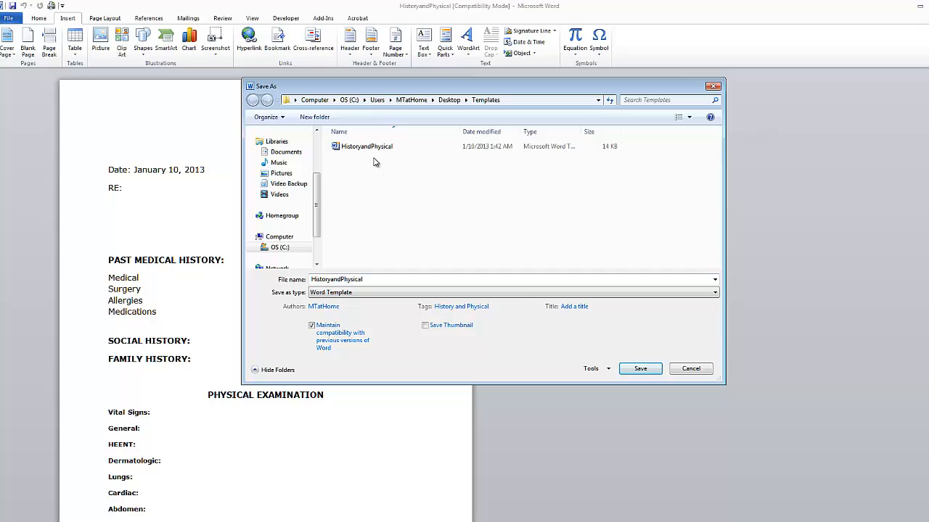
left_click(384, 279)
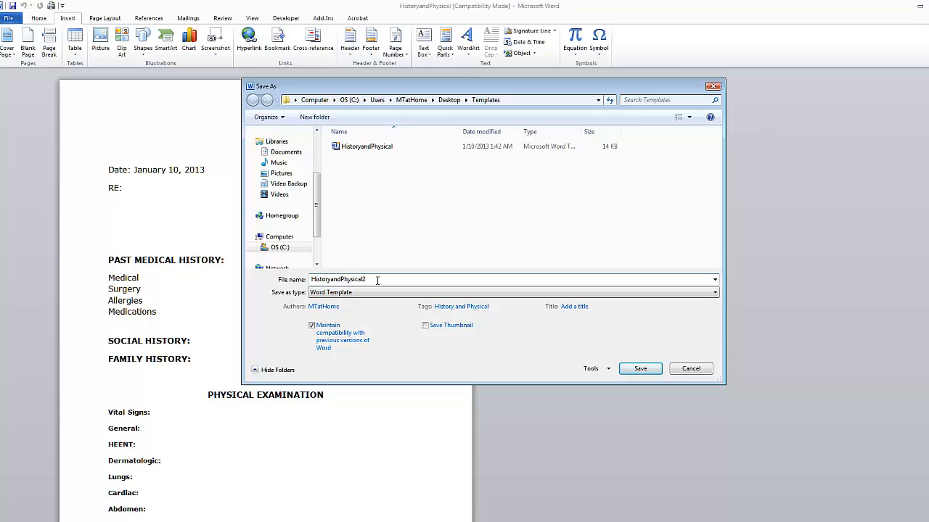
left_click(640, 369)
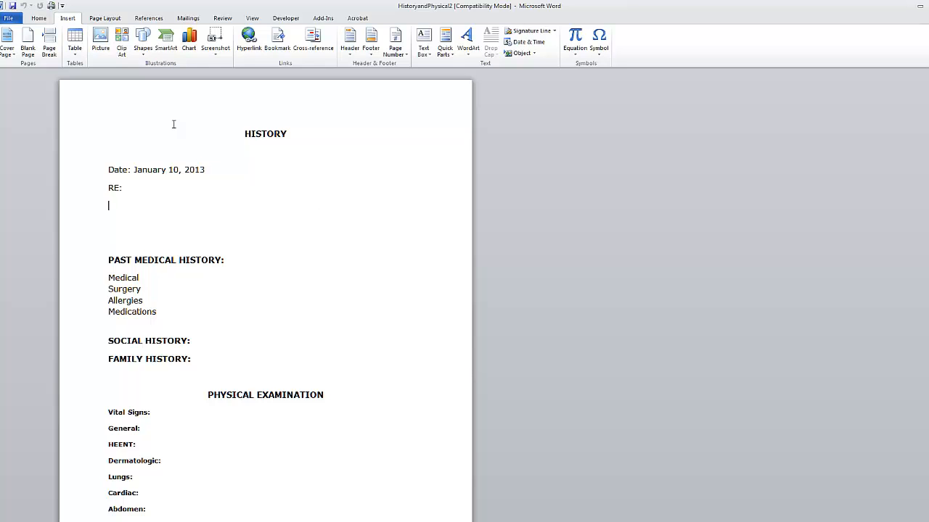
Step: Create a new document based on the existing HistoryandPhysical2 template
left_click(9, 18)
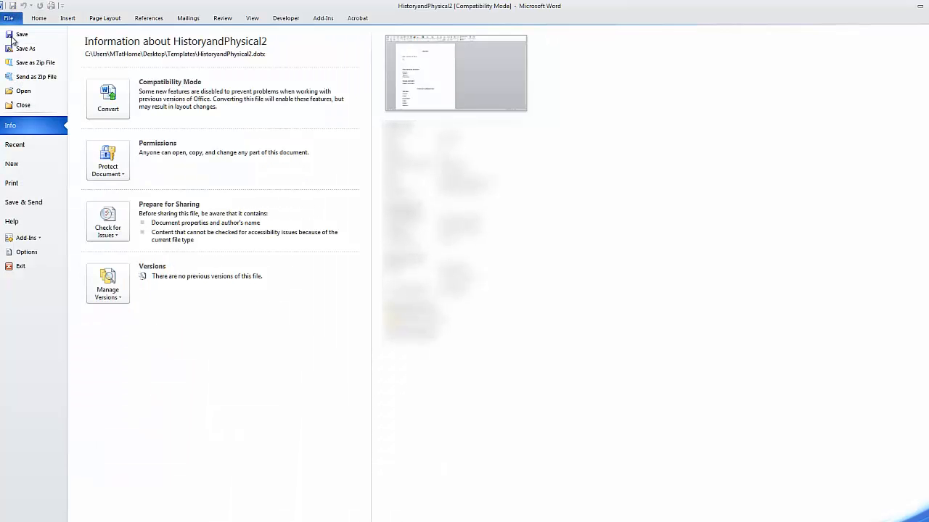
left_click(16, 166)
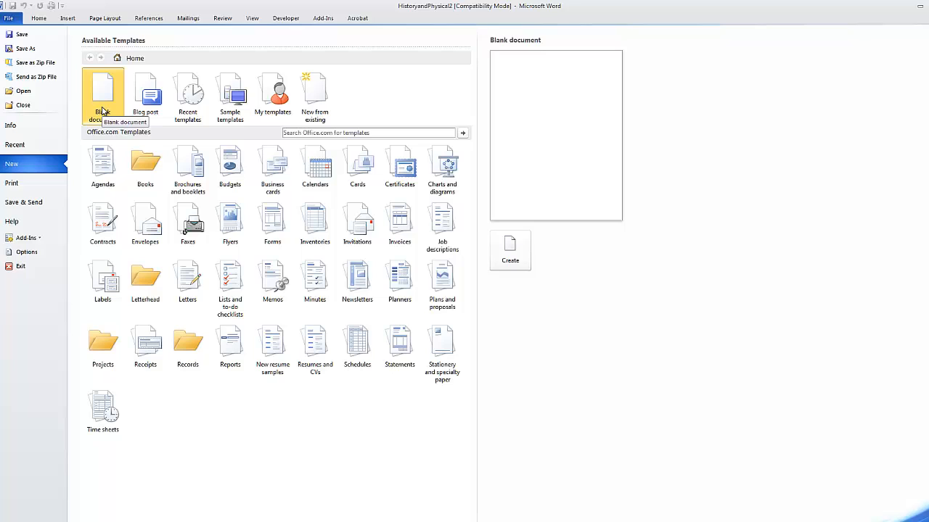
left_click(314, 95)
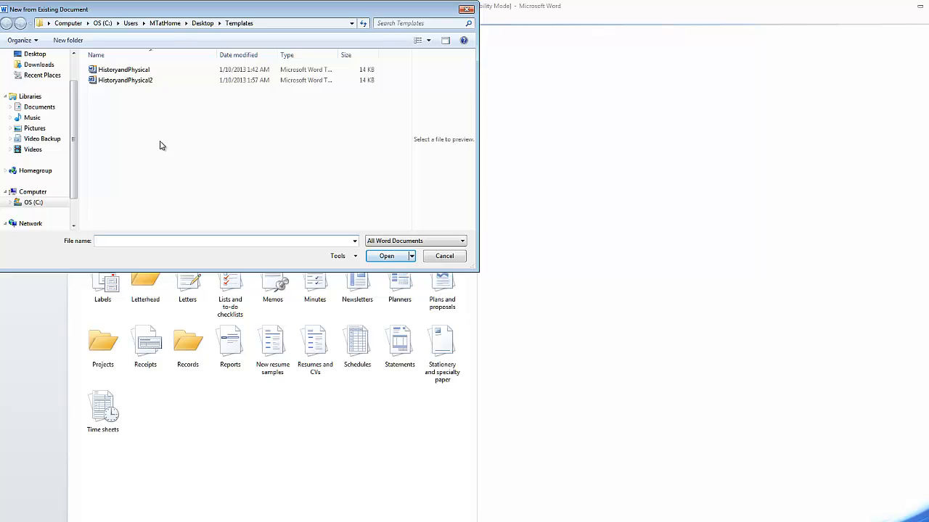
left_click(146, 82)
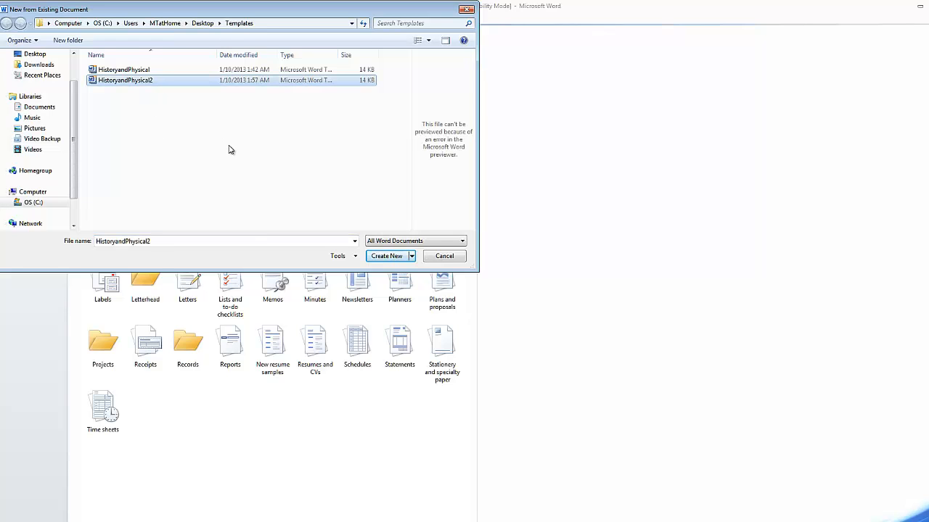
left_click(384, 256)
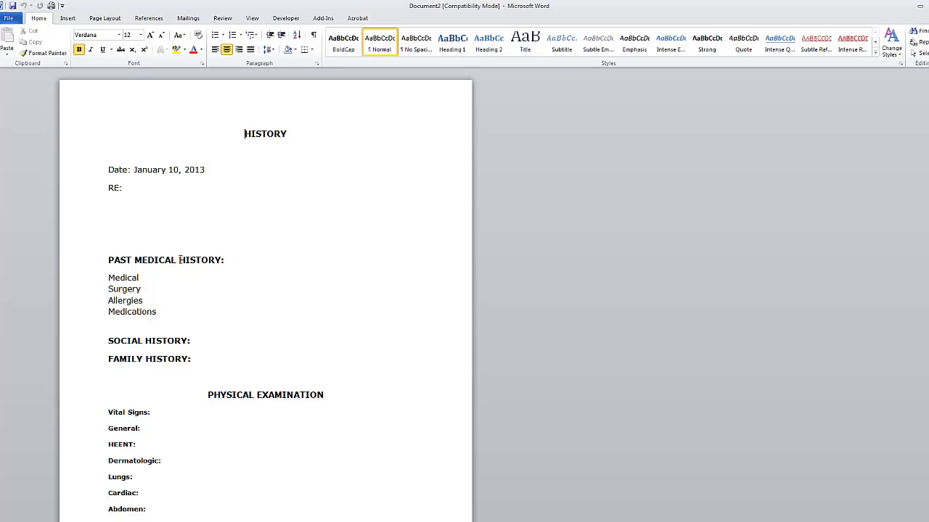
Step: Enter the patient's full name on the RE line and ASPRIN beside Allergies
left_click(158, 190)
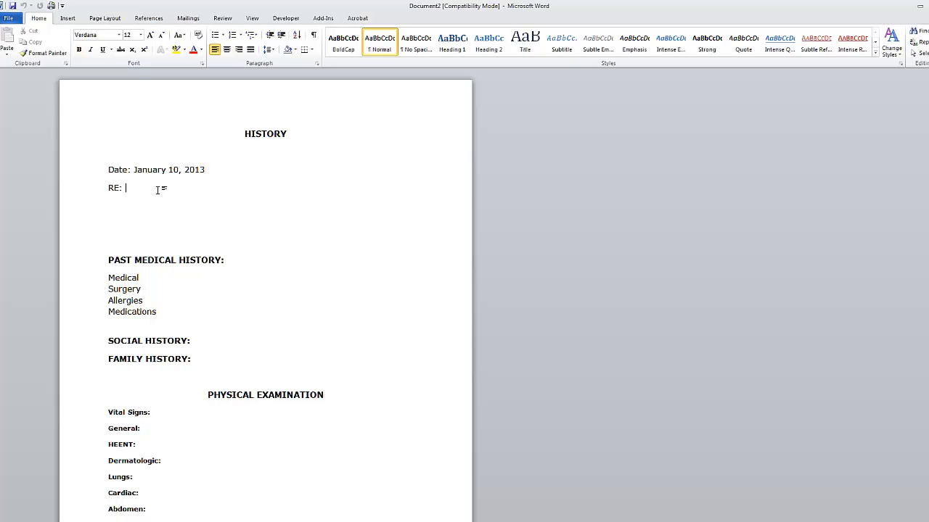
type("Susan Wilson")
double_click(206, 300)
type("ASPRIN")
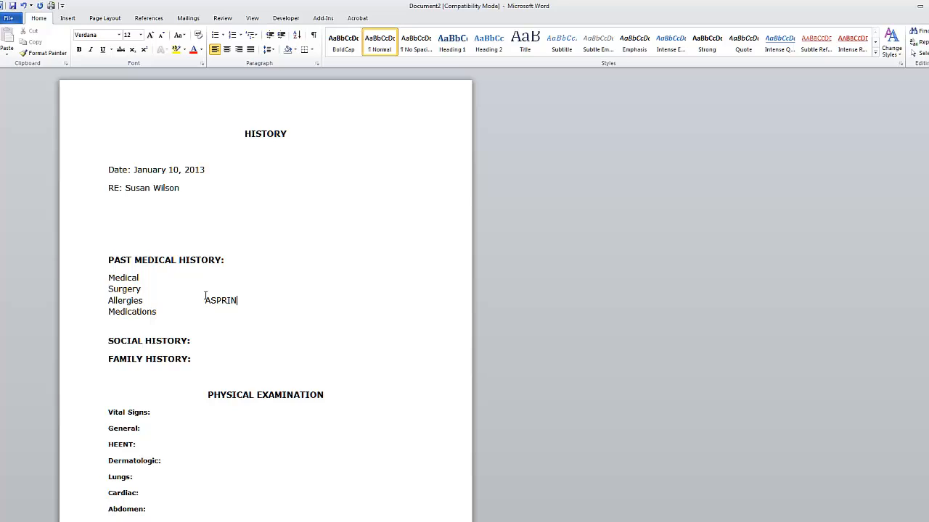
Step: Make the ASPRIN entry beside Allergies bold
left_click_drag(206, 300, 246, 302)
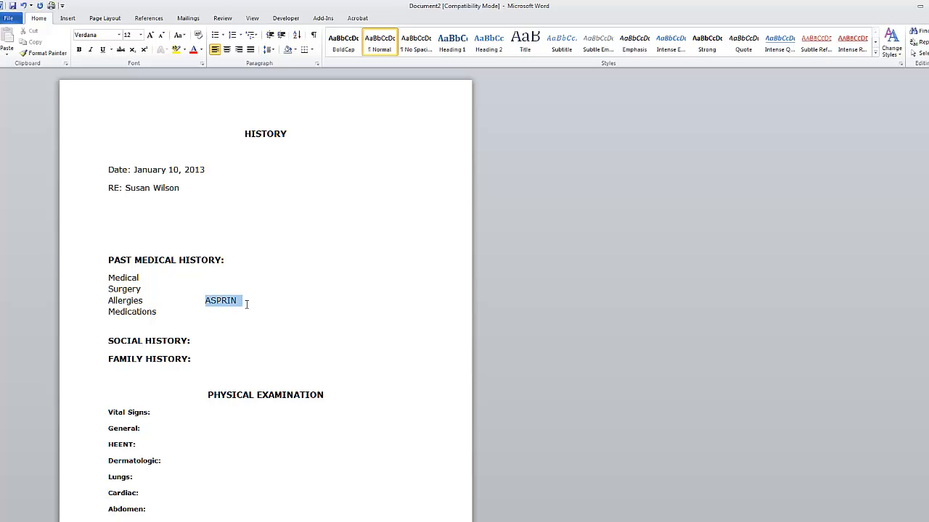
left_click(79, 49)
left_click(253, 199)
Step: Save the report as a Word Document named with the patient's full name and 01-10-13, and close it
left_click(8, 18)
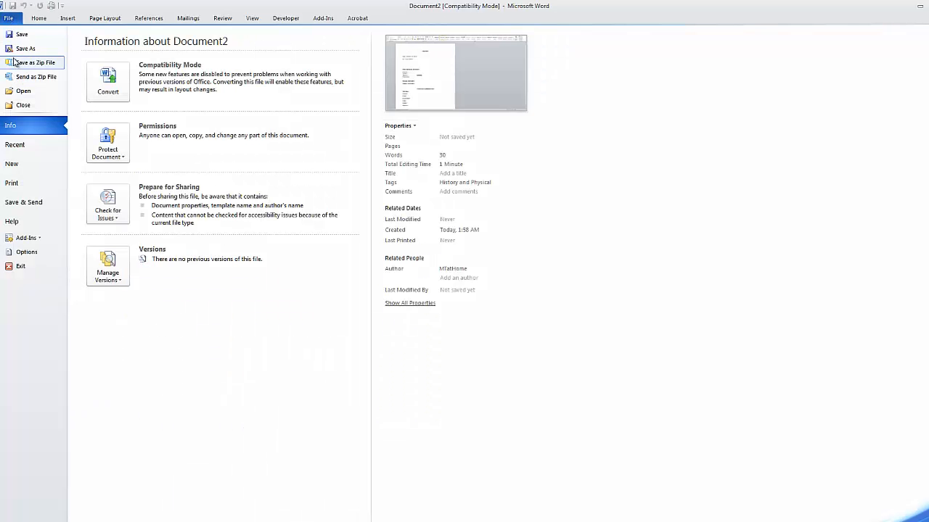
left_click(23, 48)
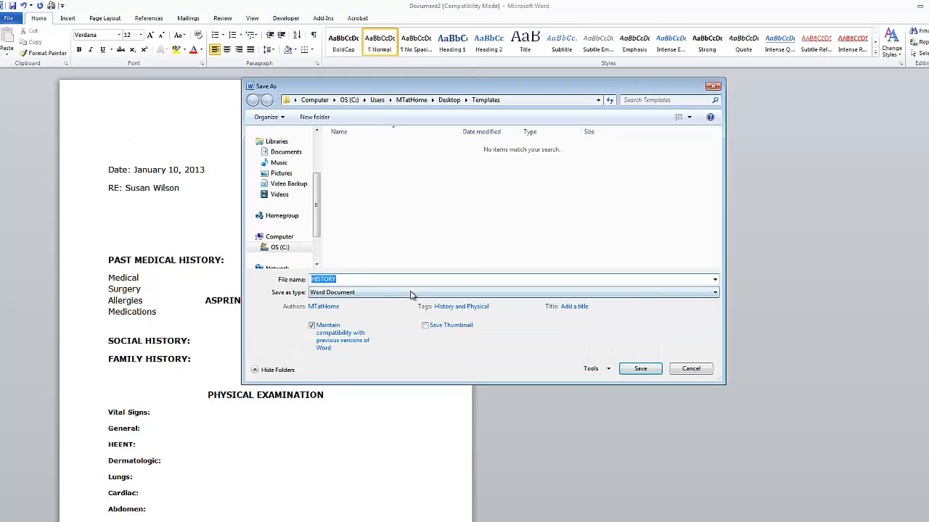
left_click(382, 281)
left_click_drag(382, 281, 308, 283)
key("BackSpace")
type("Susan-Wilson-01-10-13")
left_click(640, 369)
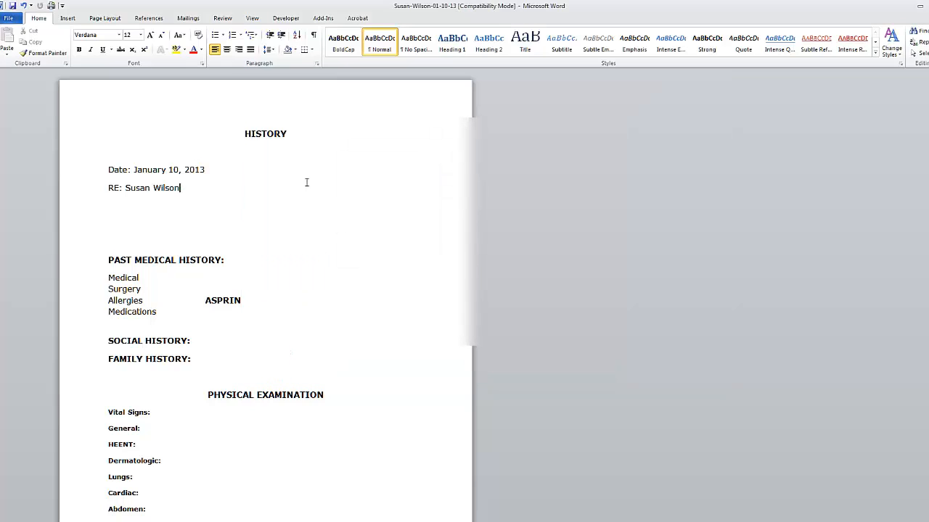
left_click(11, 19)
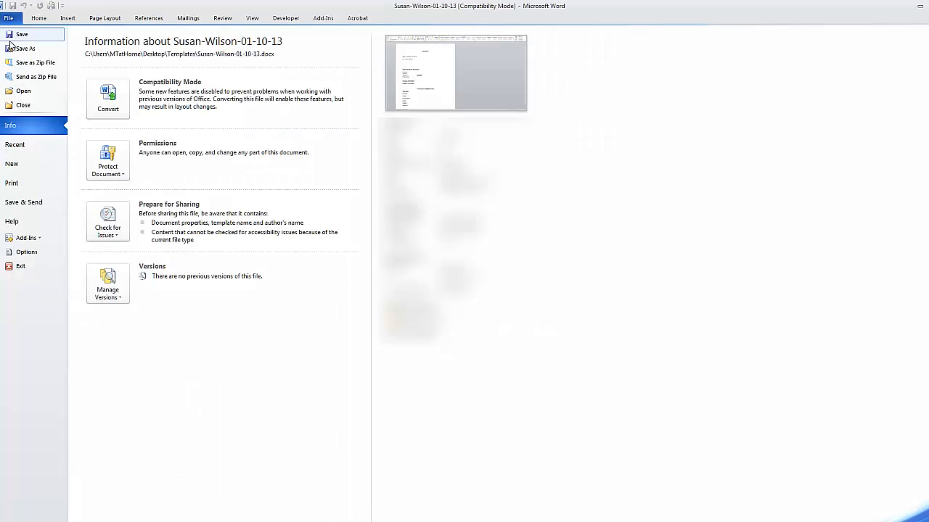
left_click(22, 105)
Step: Reopen the saved patient report from the Templates folder and check its allergy entry and patient name
left_click(6, 18)
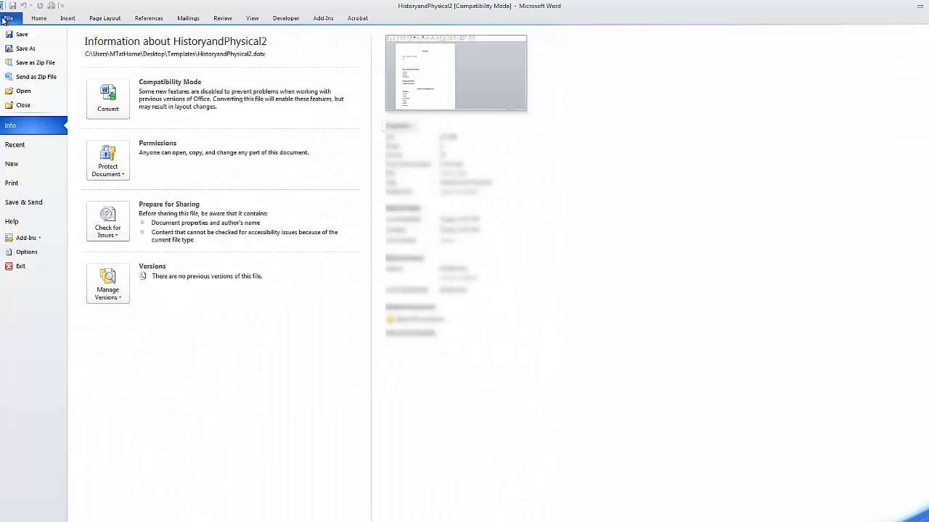
left_click(23, 90)
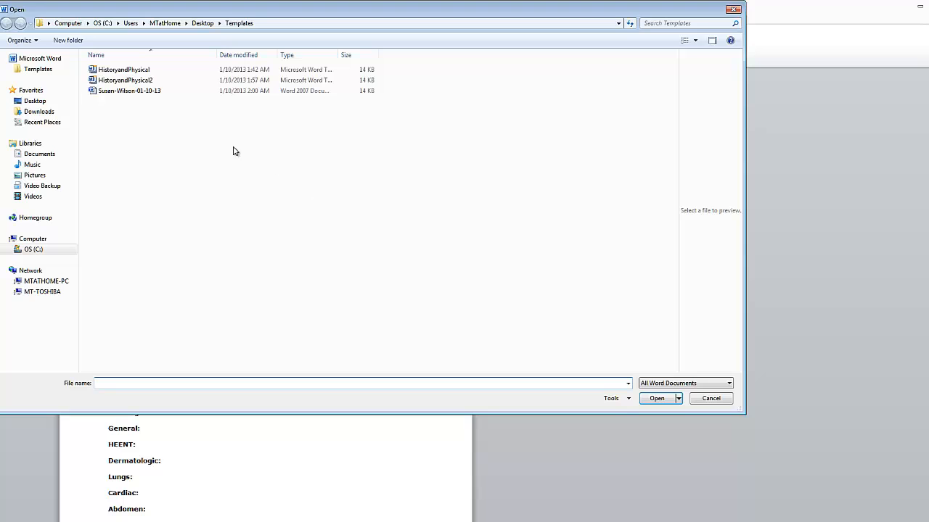
left_click(124, 92)
left_click(656, 399)
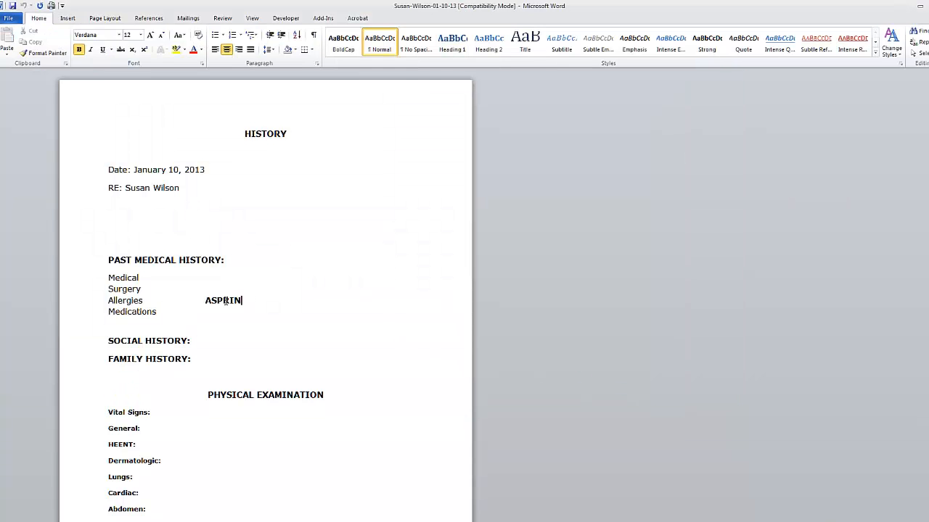
left_click_drag(217, 300, 240, 300)
left_click_drag(196, 191, 126, 188)
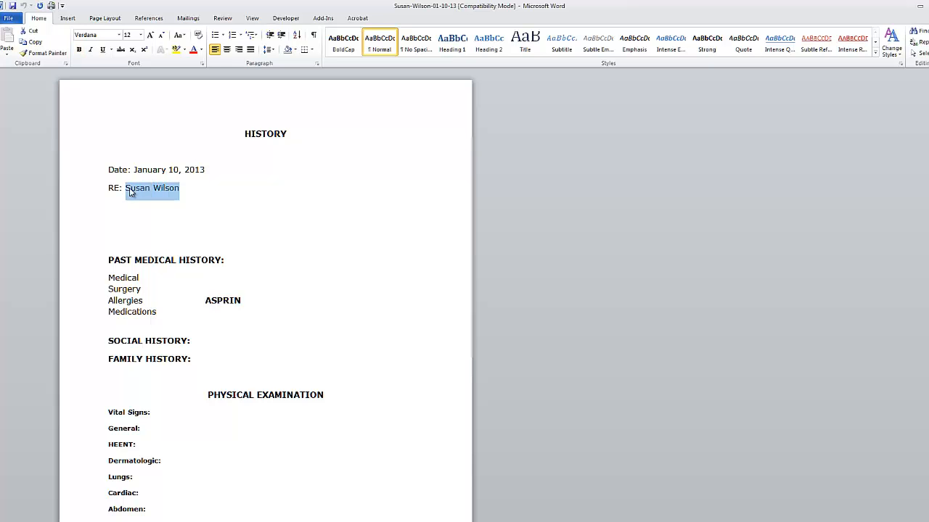
Step: Close the patient report and open the HistoryandPhysical2 template to review its blank sections
left_click(13, 22)
left_click(22, 105)
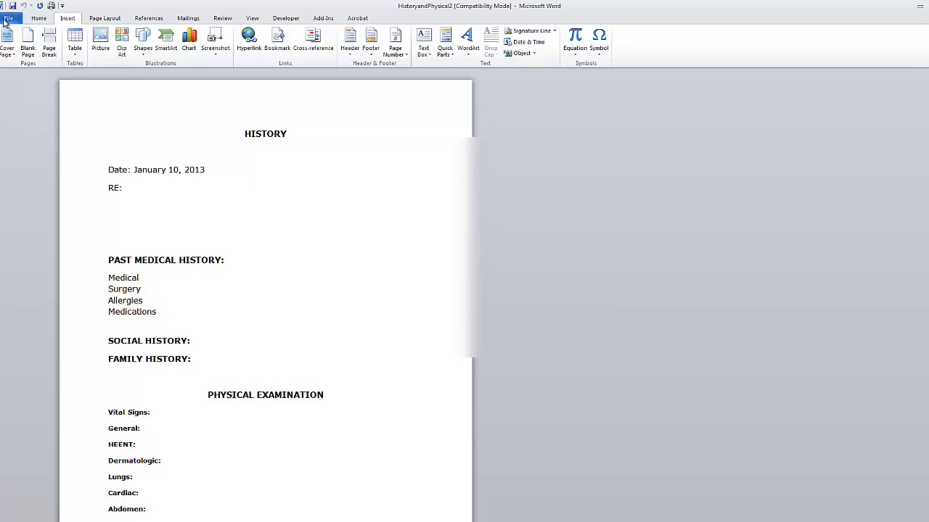
left_click(4, 20)
left_click(22, 90)
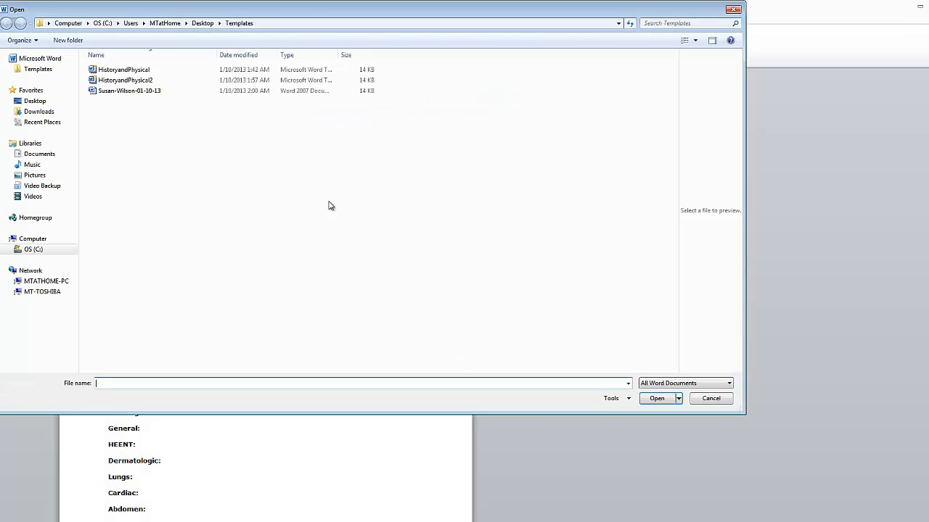
double_click(138, 81)
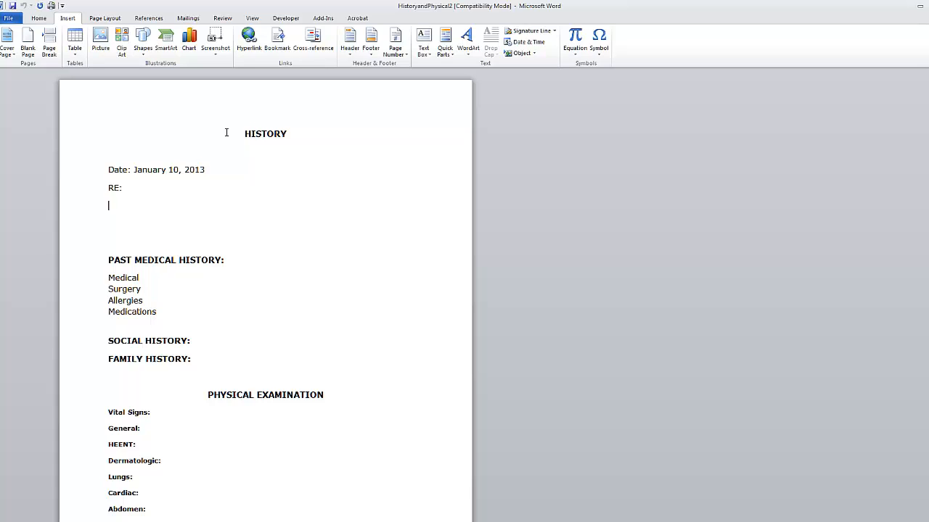
scroll(230, 358, "down", 3)
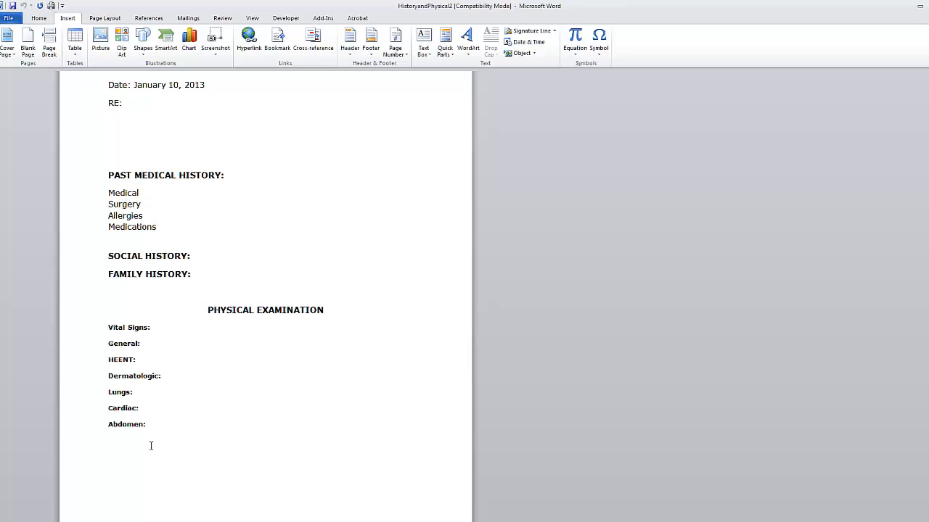